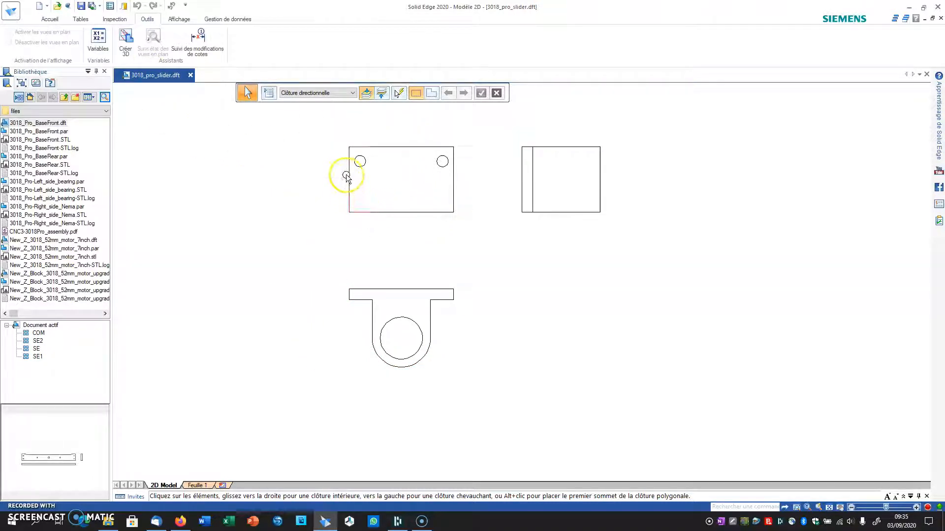
drag(338, 136, 482, 232)
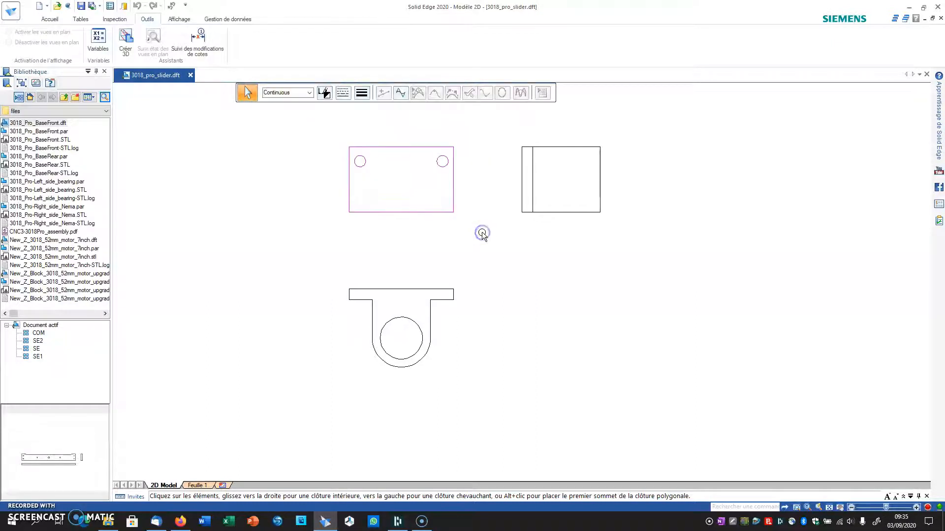
click(517, 169)
click(600, 168)
click(577, 212)
click(377, 212)
Step: Start the Create 3D conversion into a new part file based on the iso metric part.par template
click(126, 38)
click(25, 29)
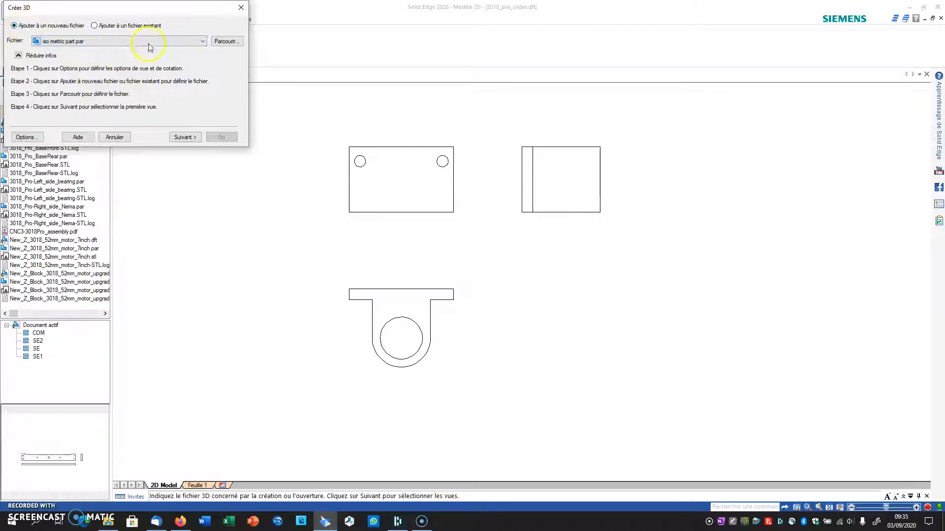
click(183, 137)
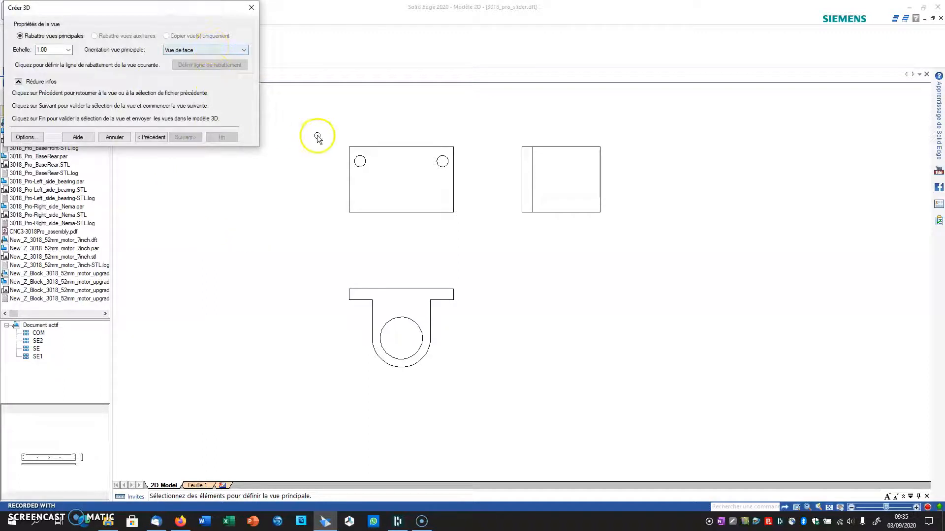
Step: Define the rectangular view with two small circles as the main front view at scale 1.00
click(319, 117)
drag(374, 172, 477, 234)
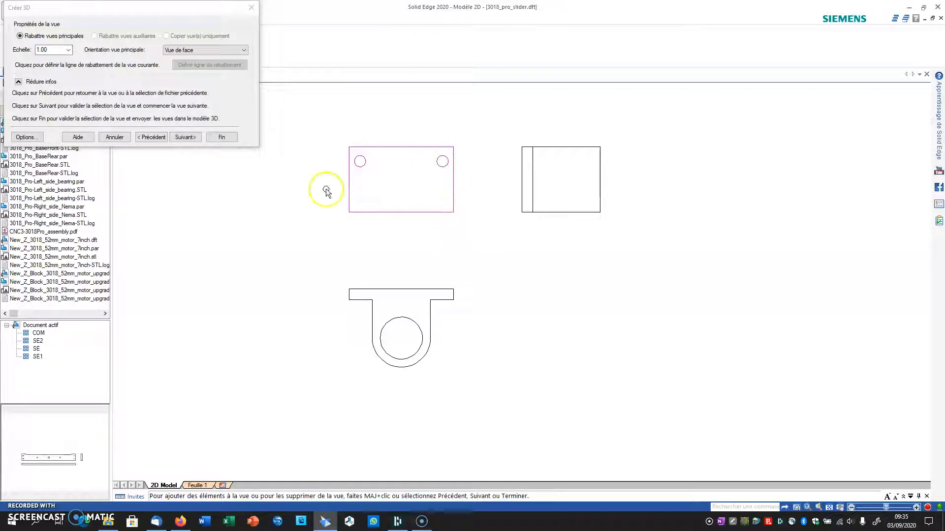
click(184, 138)
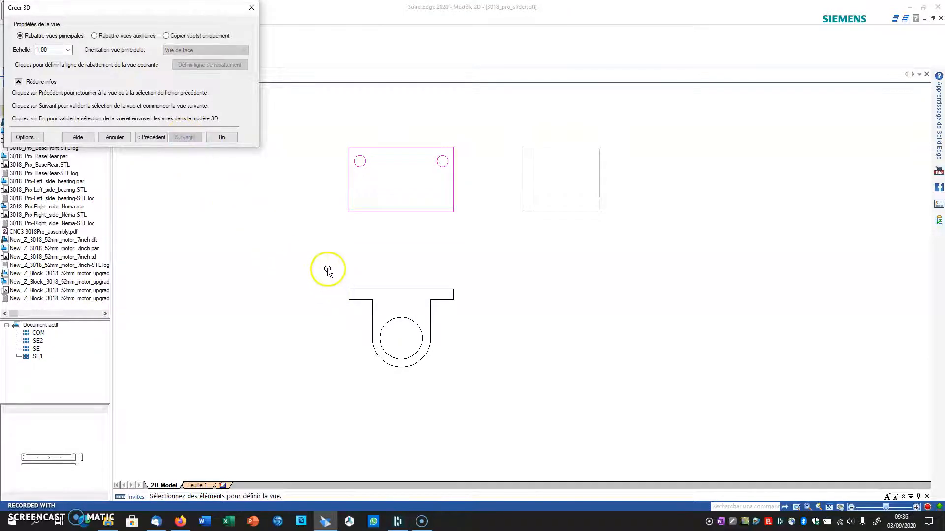
Step: Add the rounded bracket view and the side view as folded principal views and generate the 3D sketches
drag(323, 267, 504, 402)
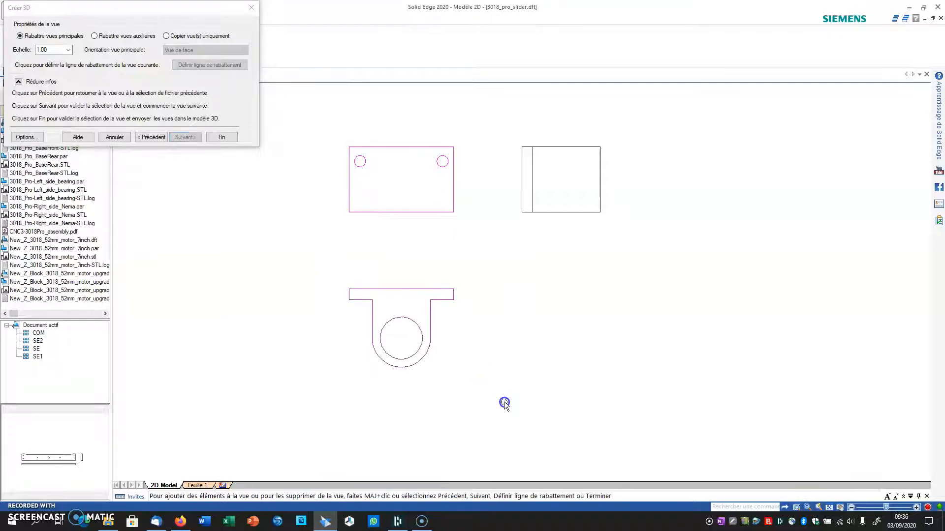
click(186, 138)
click(504, 137)
click(606, 232)
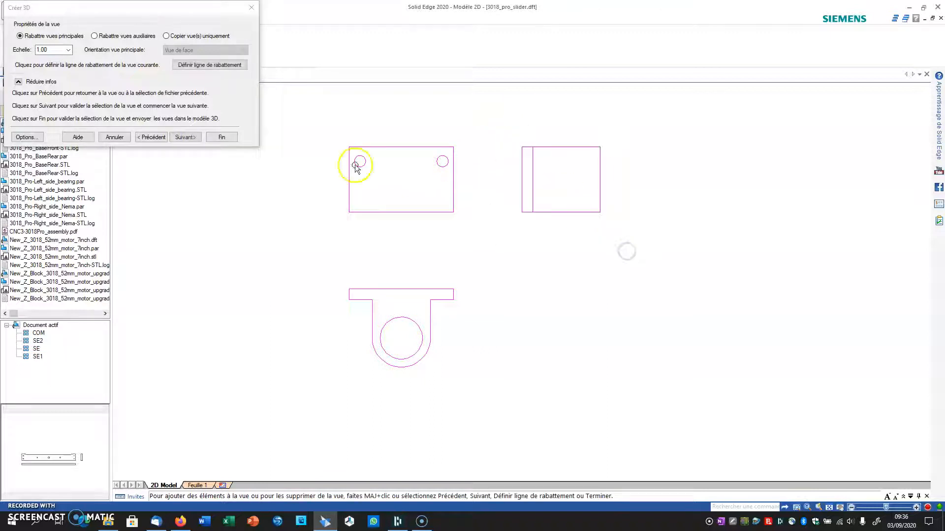
click(186, 138)
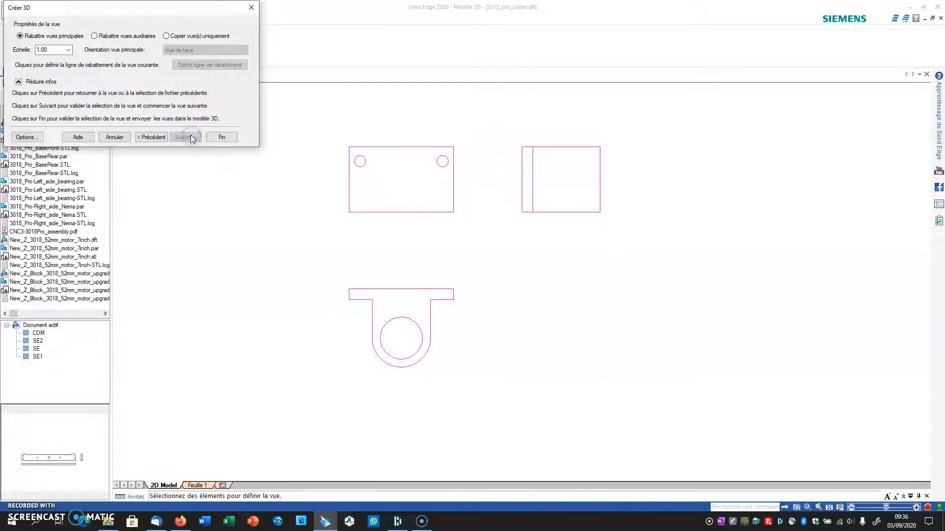
click(221, 137)
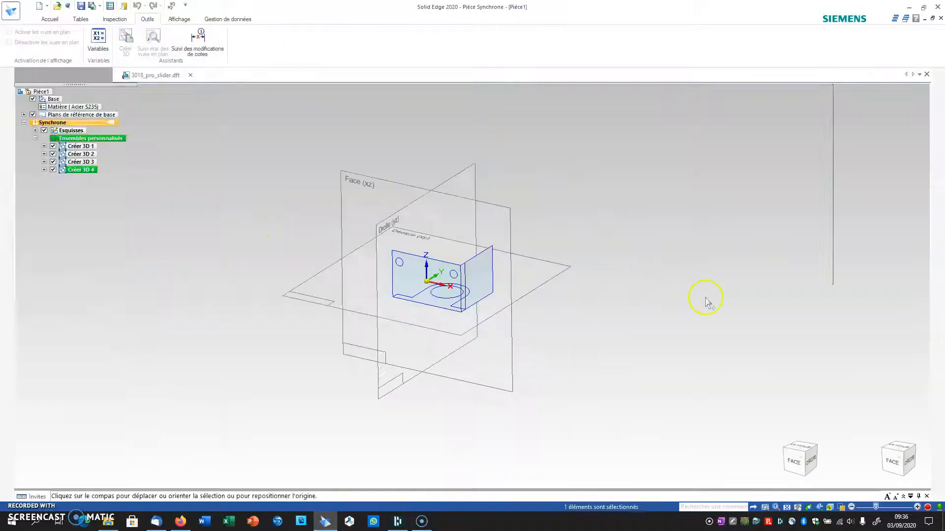
Step: Switch the new part from synchronous to ordered modelling and clear the sketch selection
middle_drag(686, 285, 692, 323)
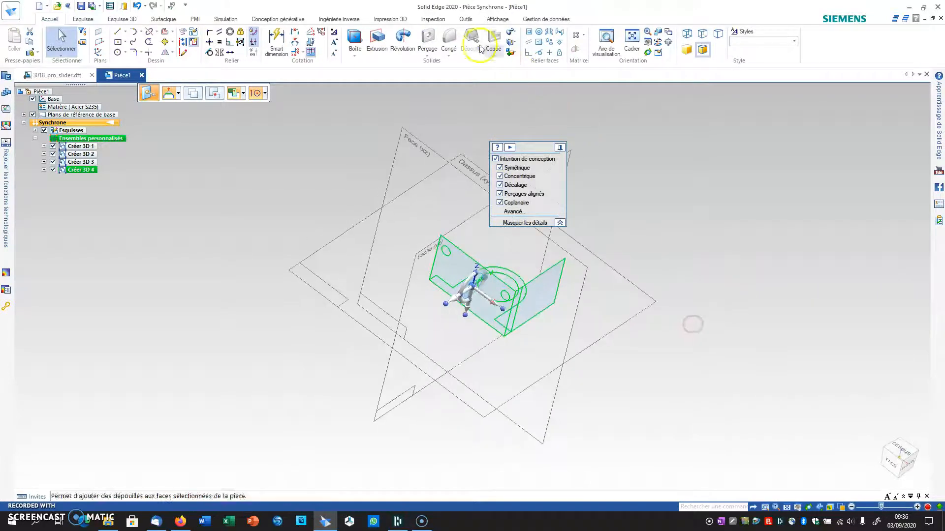
click(465, 19)
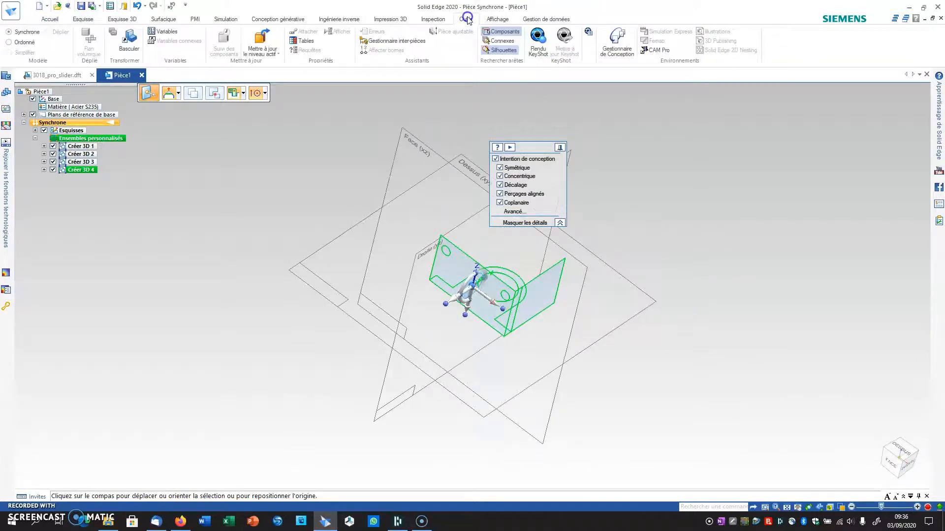
click(22, 42)
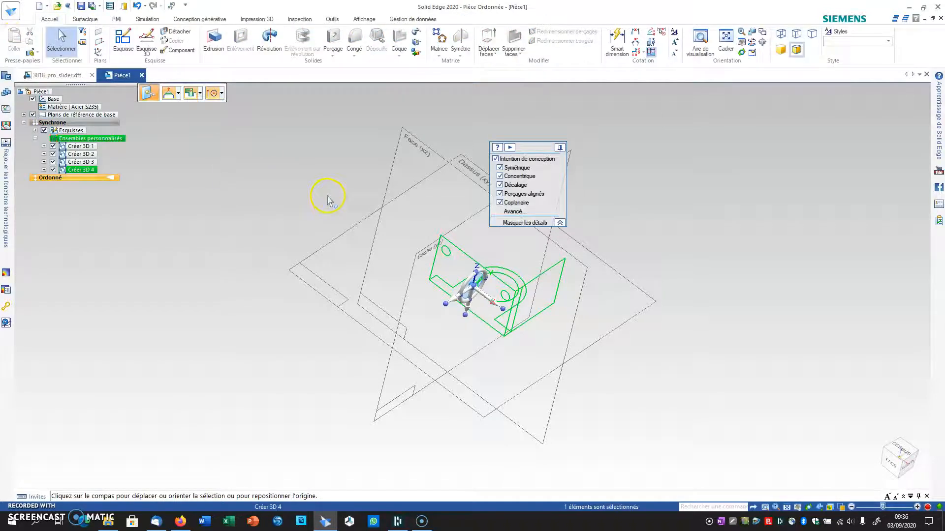
mouse_move(281, 199)
middle_down()
mouse_move(302, 210)
mouse_move(235, 243)
middle_up()
click(553, 165)
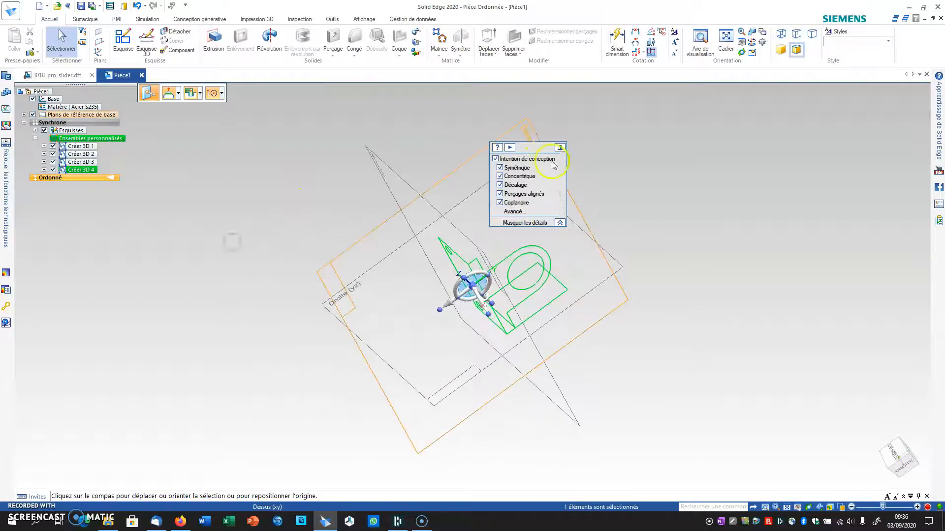
click(606, 227)
Step: Extrude the rounded bracket outline with its inner circle from the existing sketch up to the far corner of the base rectangle
scroll(545, 250, up, 3)
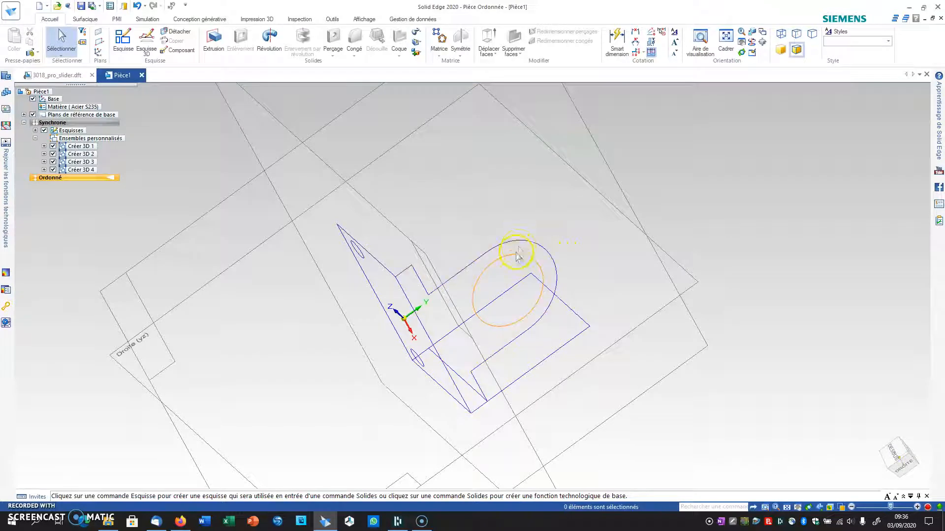
middle_drag(438, 227, 327, 150)
middle_drag(325, 78, 428, 176)
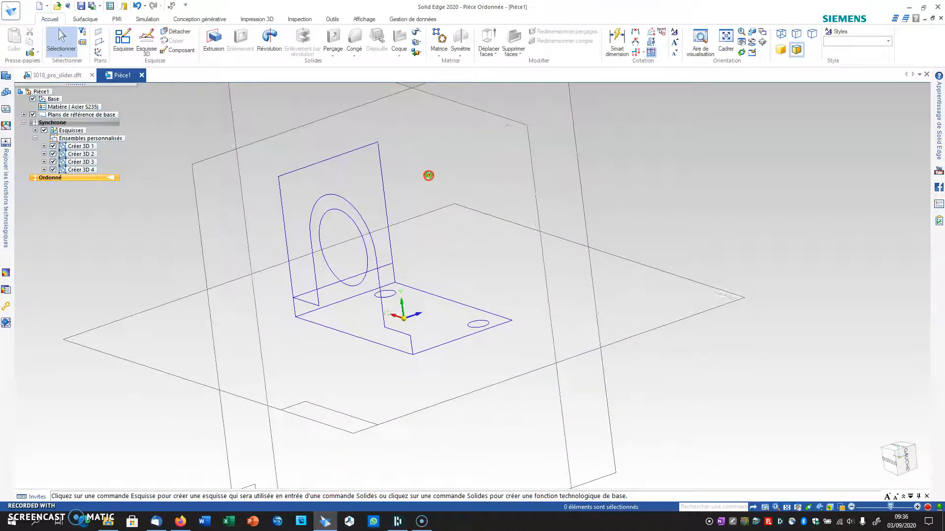
click(218, 45)
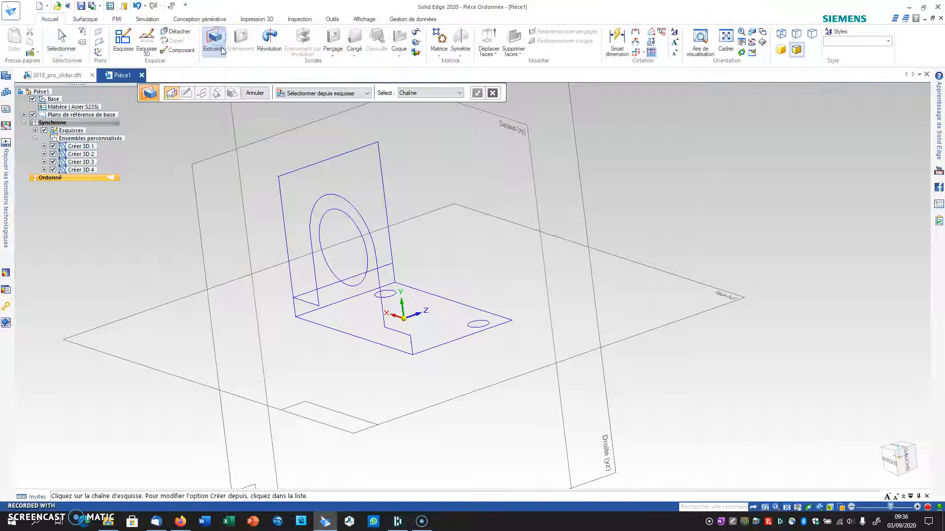
click(355, 95)
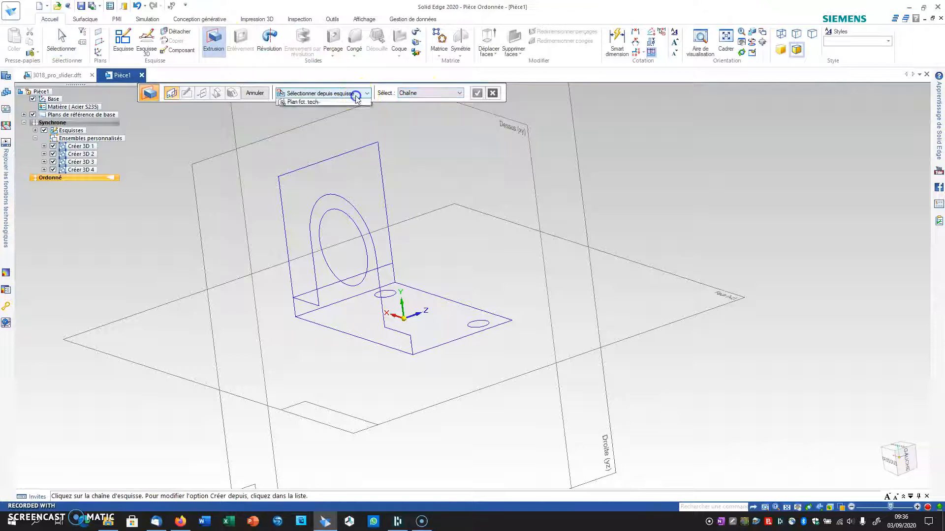
click(357, 96)
click(362, 215)
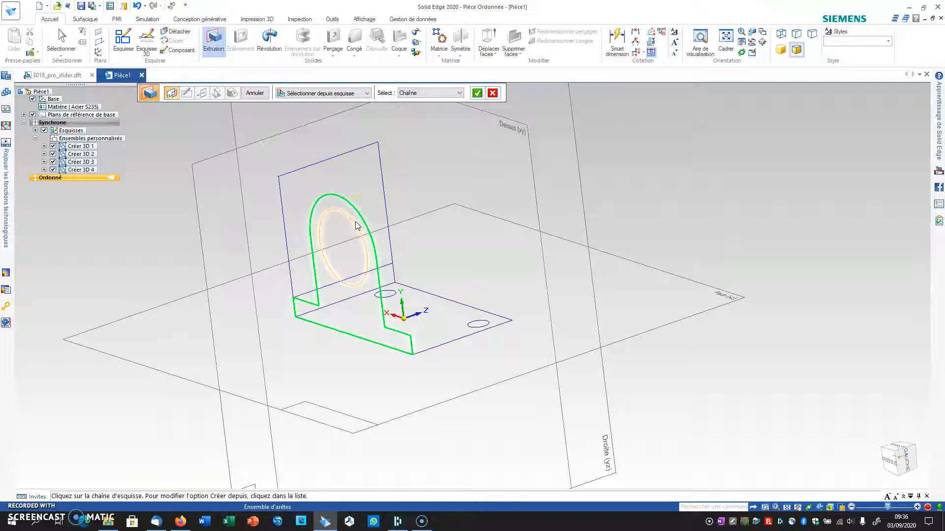
click(357, 224)
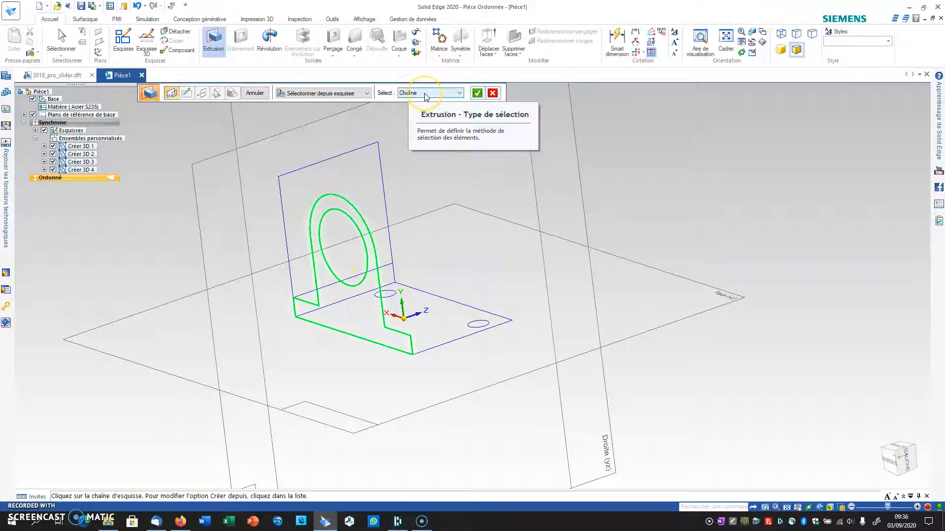
click(477, 93)
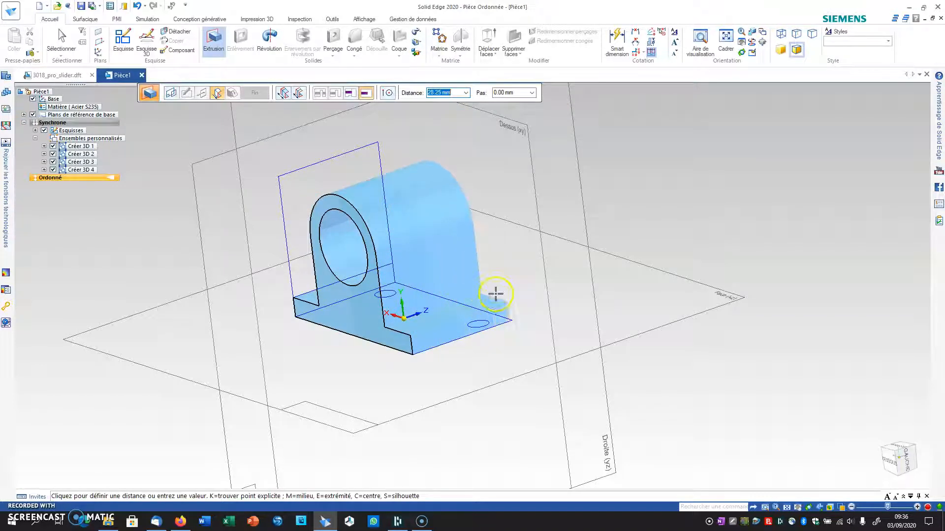
click(513, 321)
click(256, 94)
Step: Cut the two small sketch circles through the mounting plate using the existing sketch chains
middle_drag(627, 289, 645, 129)
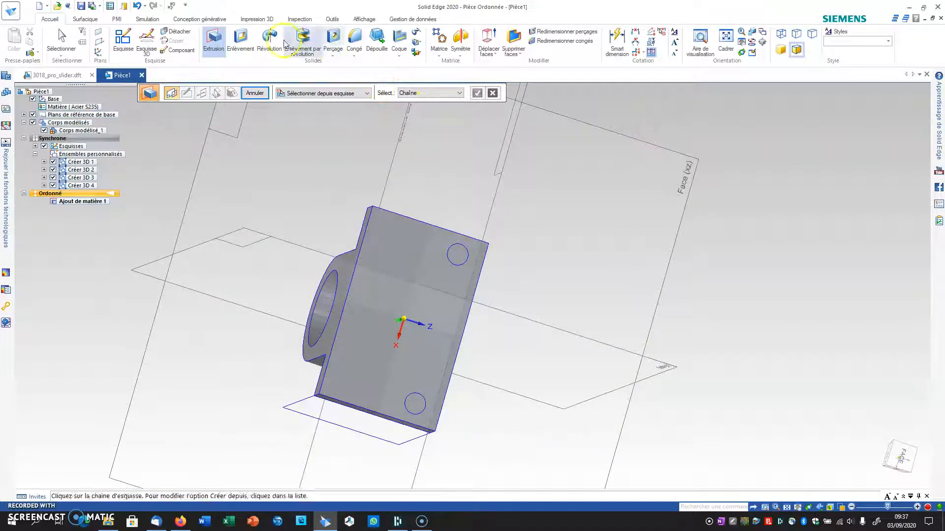
click(239, 41)
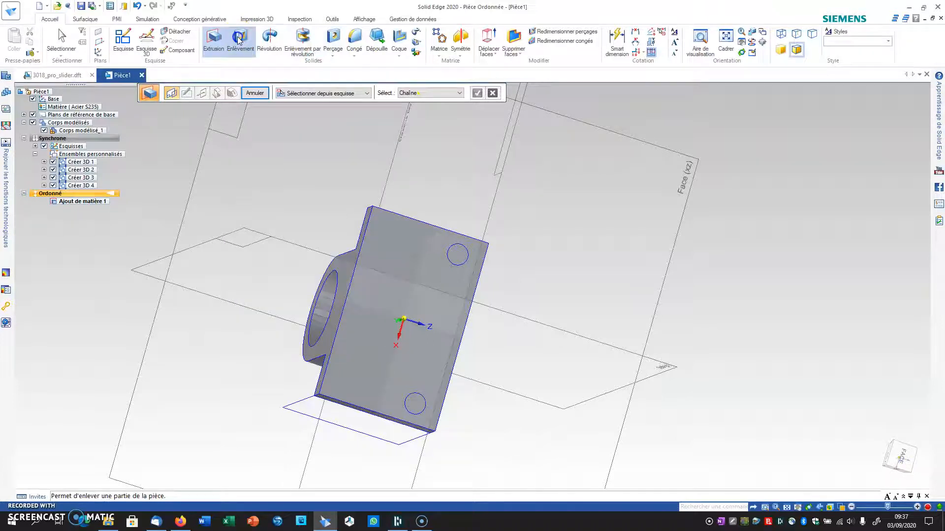
click(290, 95)
click(298, 105)
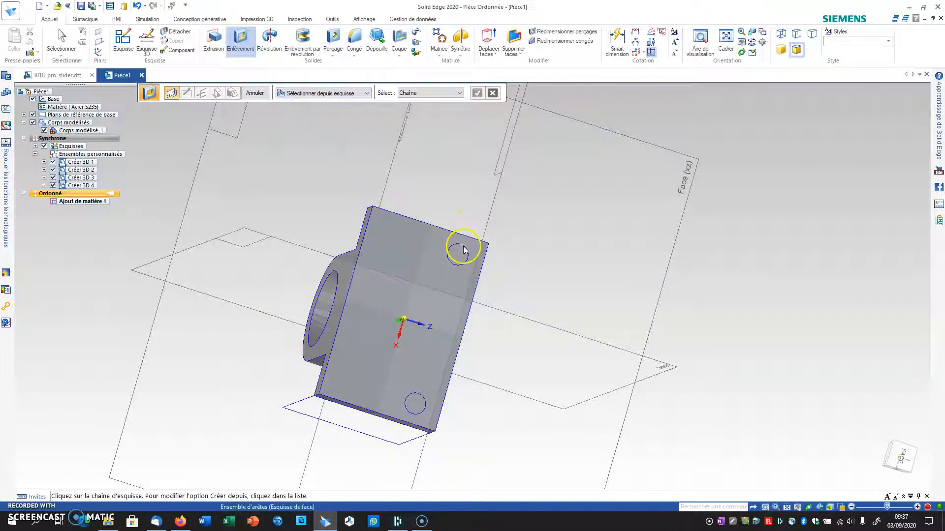
scroll(467, 254, up, 4)
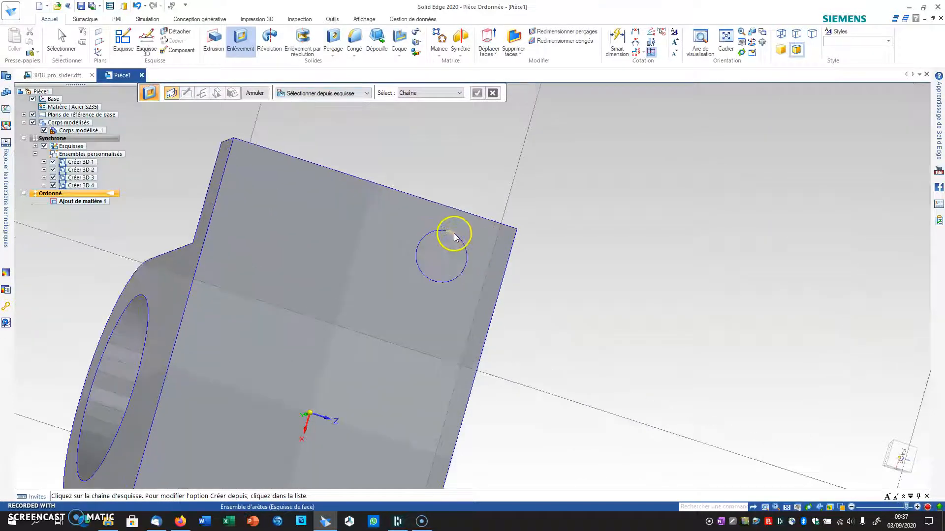
click(467, 250)
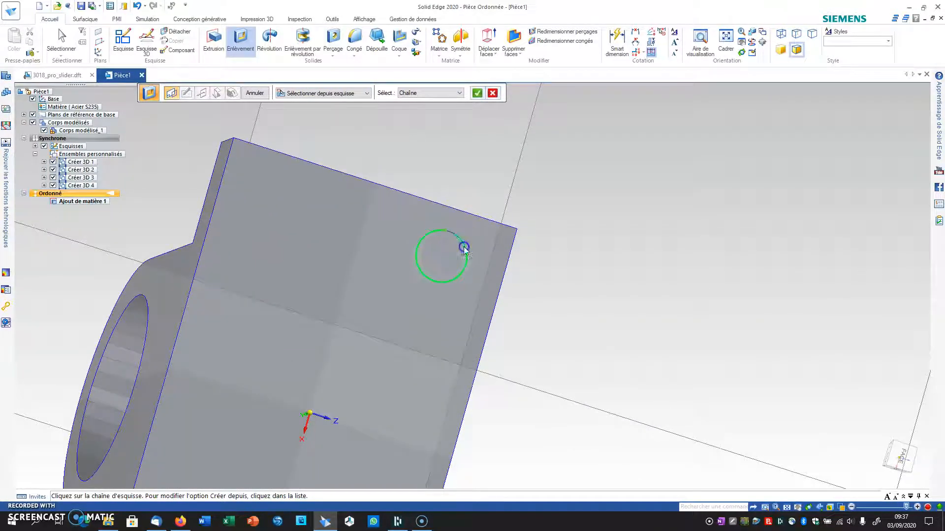
shift+middle_drag(465, 340, 527, 128)
click(427, 413)
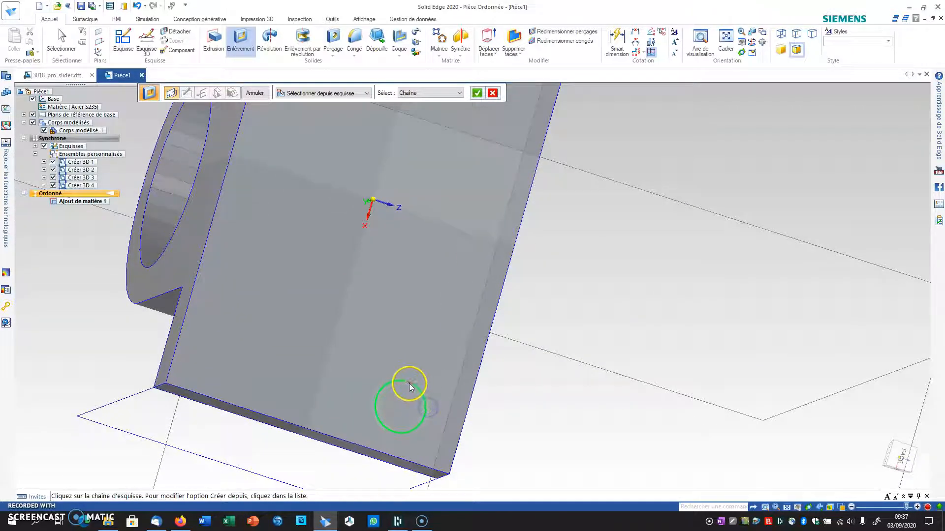
scroll(427, 264, down, 3)
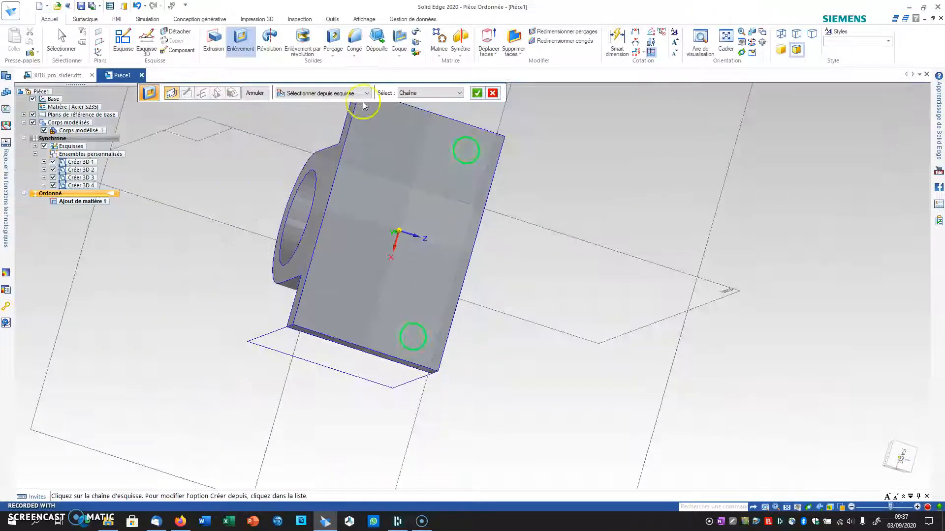
click(475, 95)
middle_drag(468, 142, 291, 176)
click(512, 154)
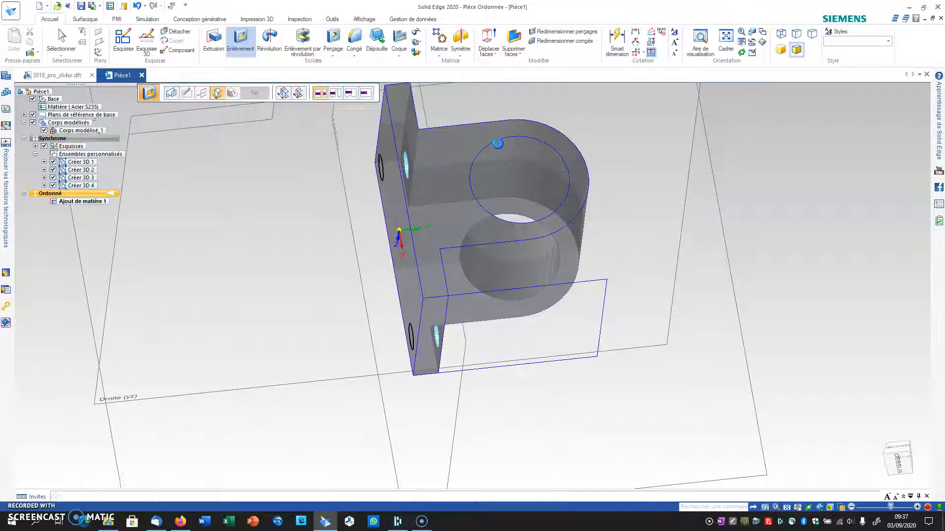
click(254, 93)
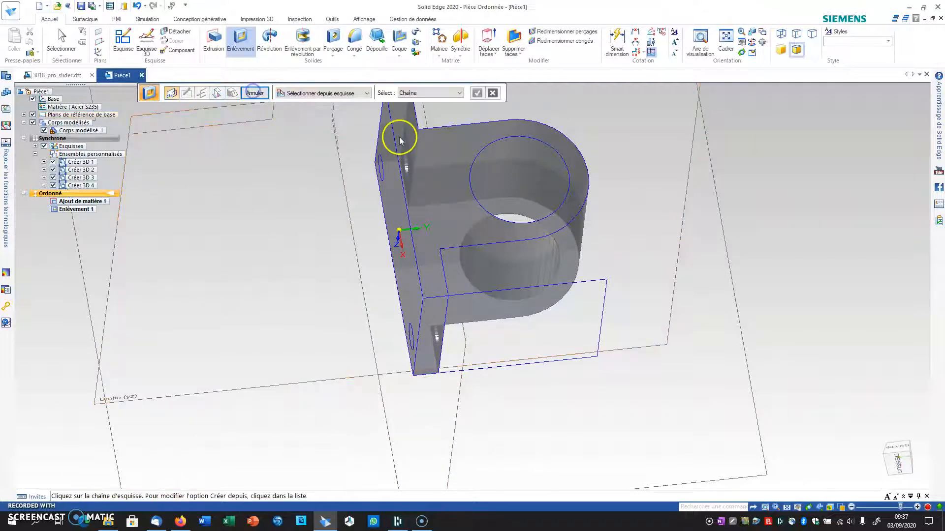
Step: Examine the cut mounting hole from both sides of the plate
scroll(414, 162, up, 3)
mouse_move(430, 180)
middle_down()
mouse_move(397, 192)
mouse_move(382, 175)
middle_up()
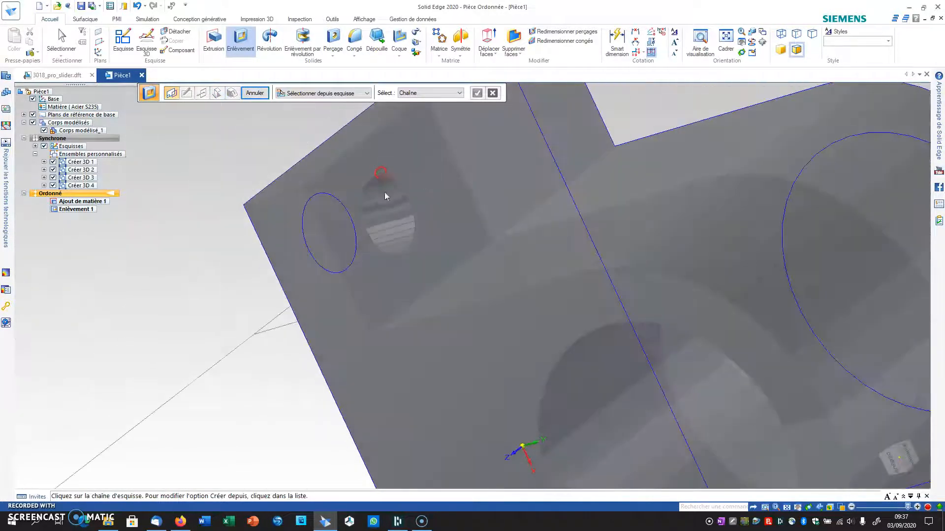
scroll(386, 194, up, 4)
scroll(425, 230, down, 6)
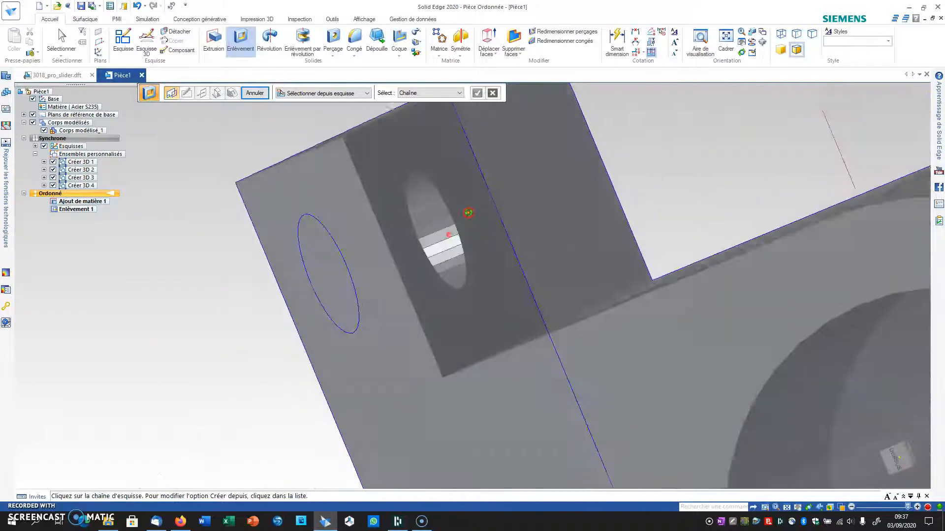
middle_drag(473, 228, 432, 243)
scroll(432, 243, up, 4)
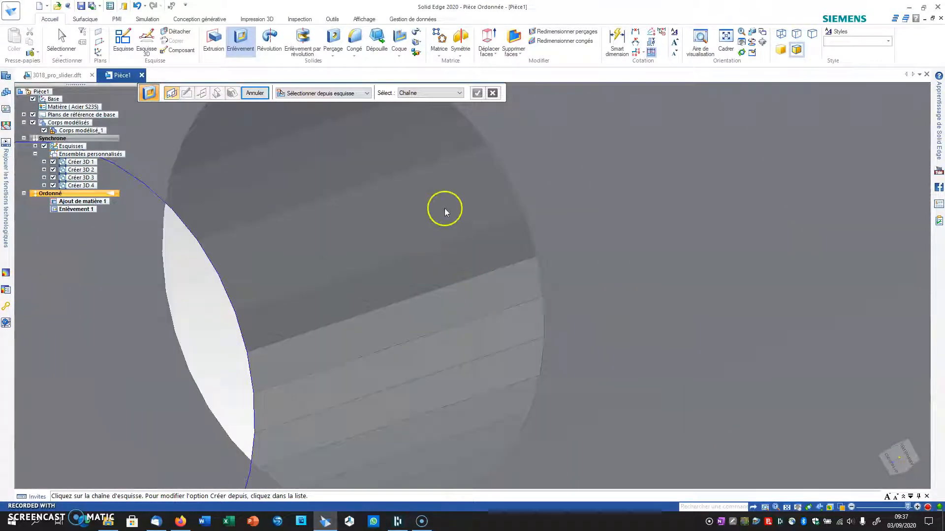
scroll(360, 262, down, 6)
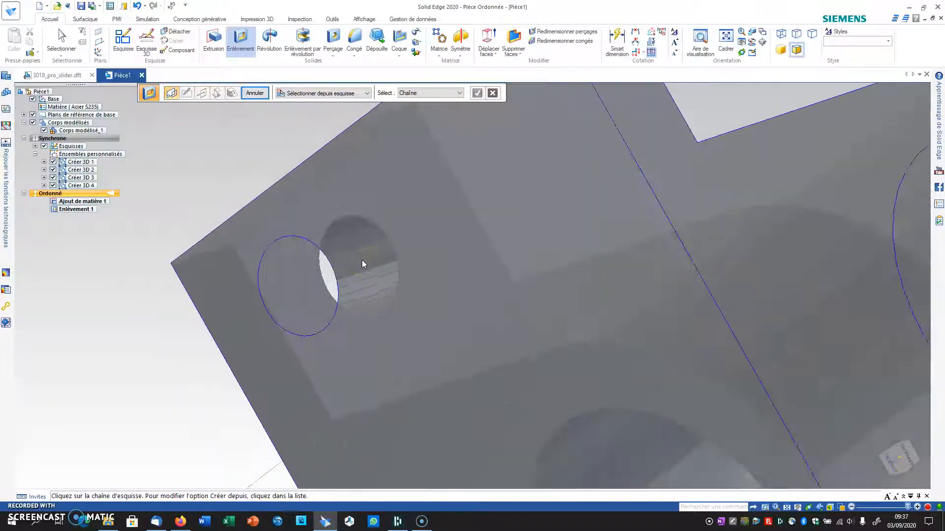
middle_drag(360, 329, 549, 199)
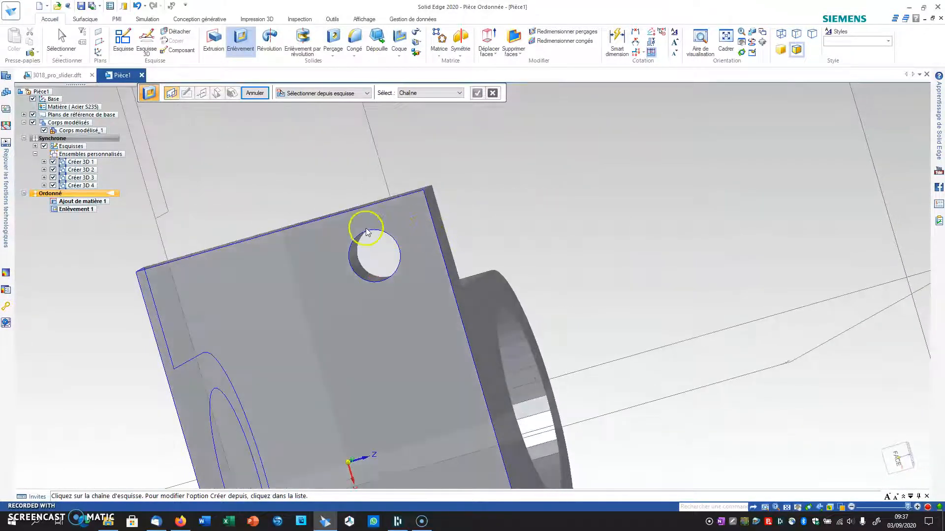
Step: Leave the Cut command and delete the two-hole cutout from the ordered features
key(Escape)
click(79, 209)
key(Delete)
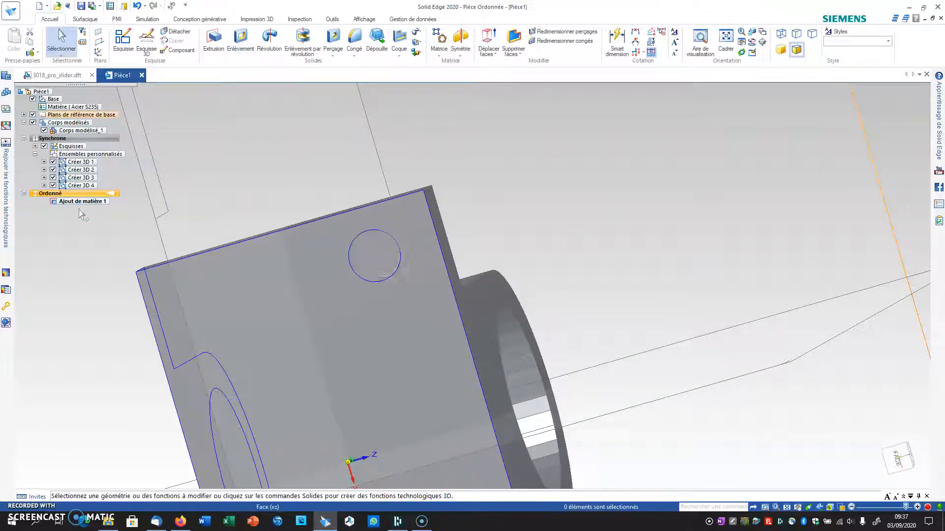
Step: Start a cutout with a new profile on a plane coincident with the mounting plate's base face
click(241, 39)
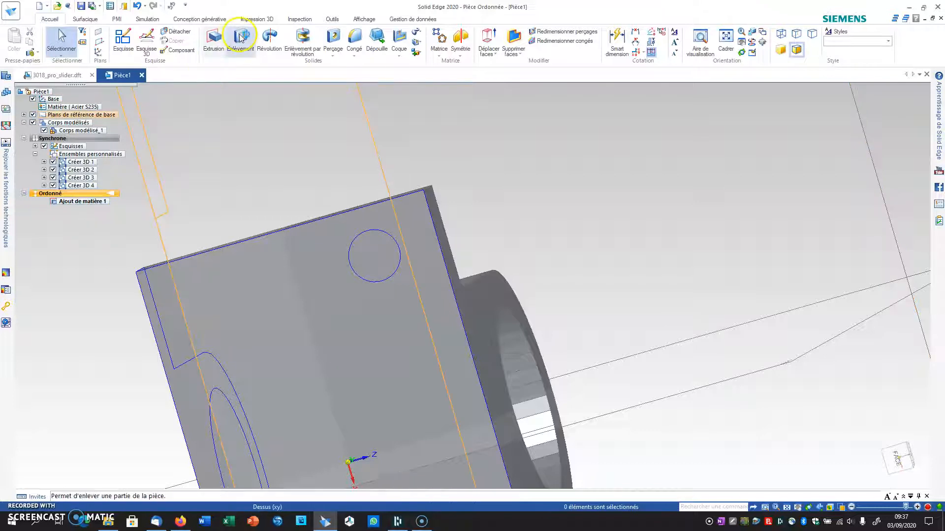
click(326, 93)
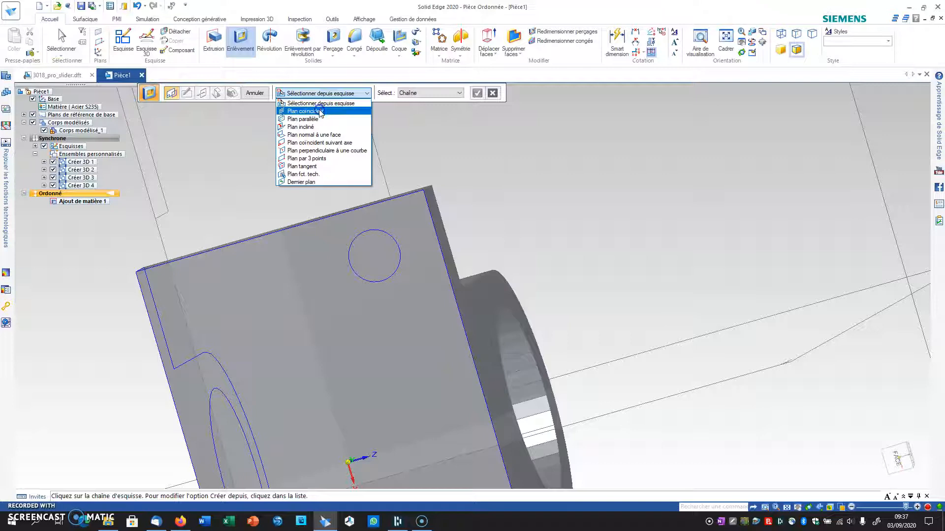
click(320, 112)
click(306, 273)
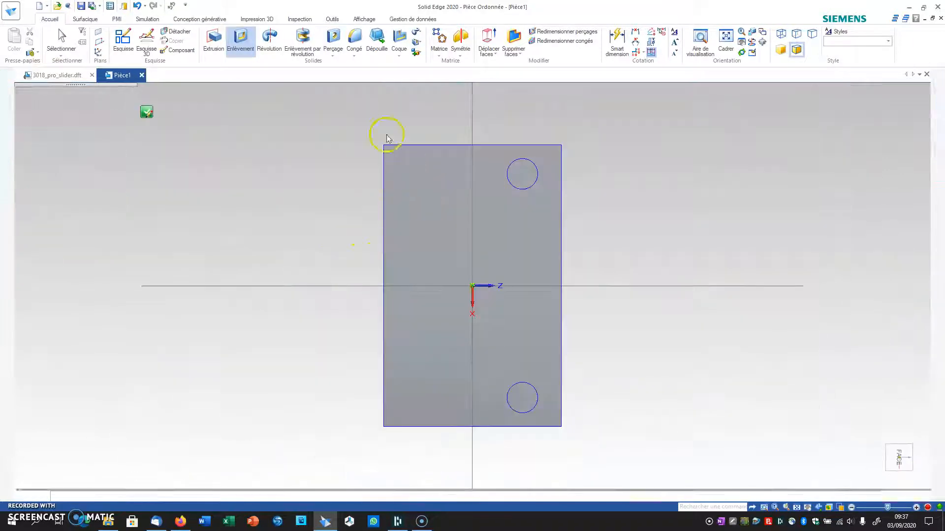
Step: Draw a three-point circle on the cutout profile, tracing the upper mounting-hole circle of the existing sketch
click(128, 53)
scroll(524, 181, up, 5)
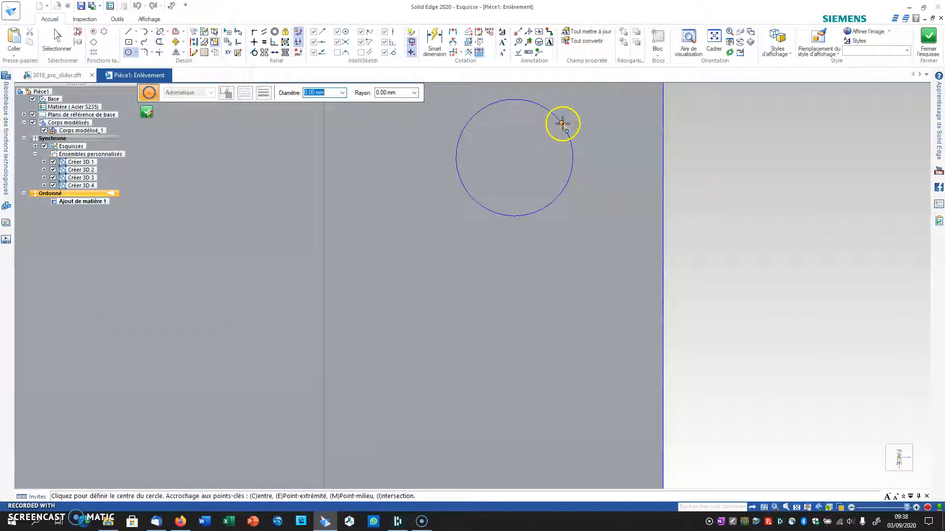
scroll(562, 123, up, 2)
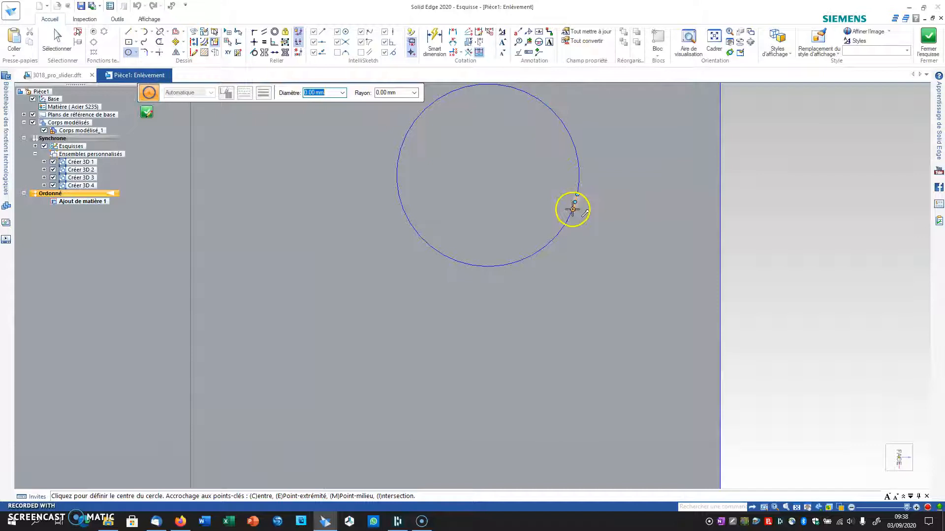
click(136, 53)
click(148, 75)
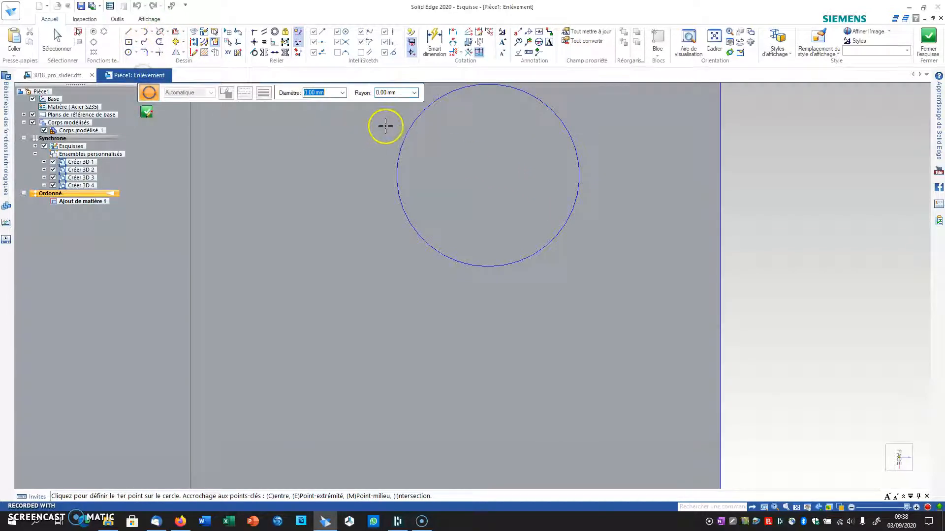
click(412, 127)
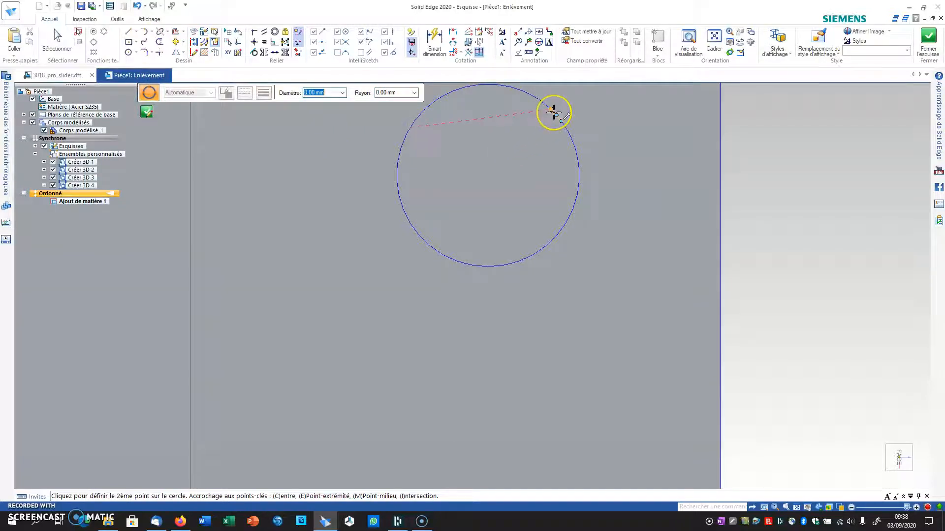
click(552, 110)
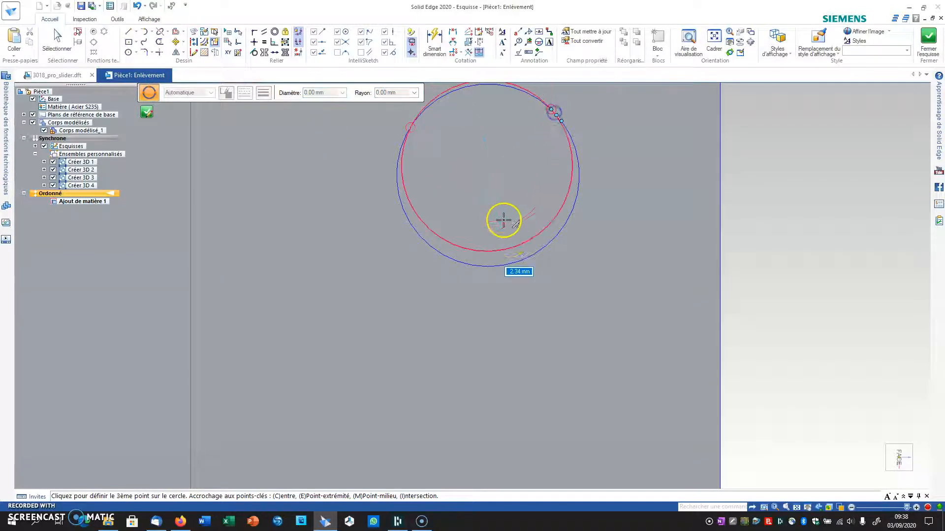
click(503, 265)
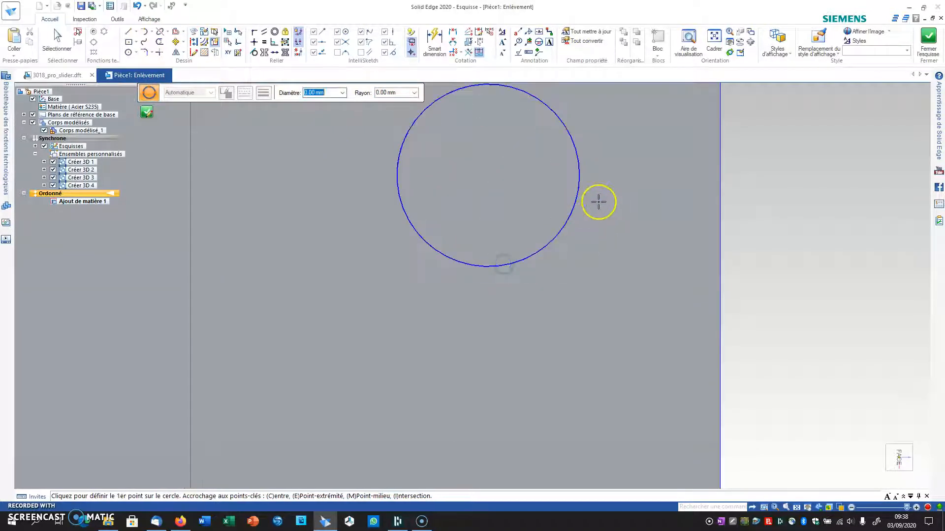
Step: Draw a second three-point circle tracing the existing mounting-hole circle at the plate's lower end
scroll(605, 194, down, 3)
shift+middle_drag(577, 344, 503, 45)
shift+middle_drag(476, 308, 521, 111)
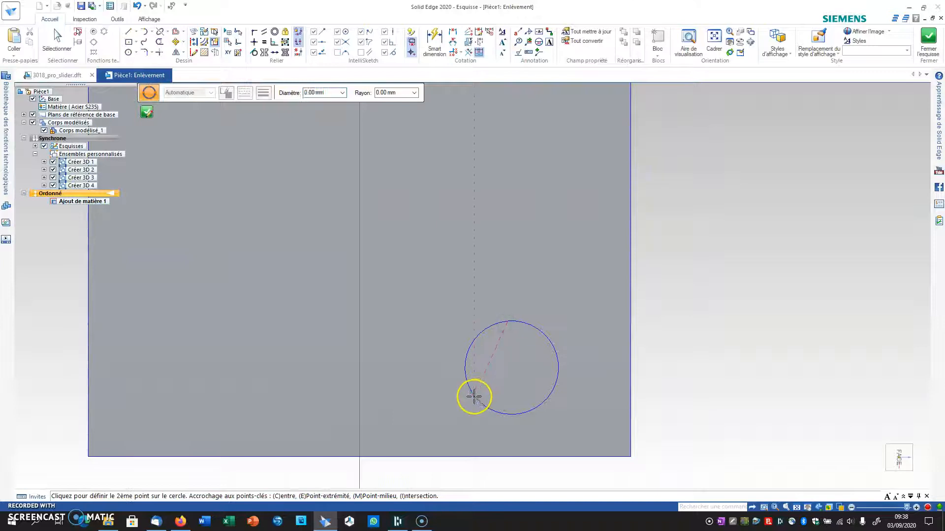
click(475, 398)
click(558, 382)
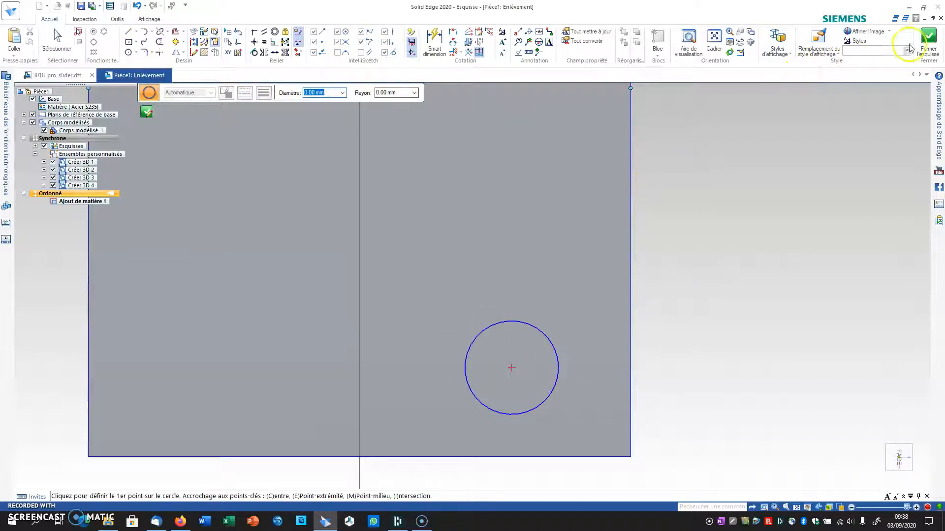
Step: Close the profile sketch, cut both circles through the mounting plate, and finish the cutout
click(928, 39)
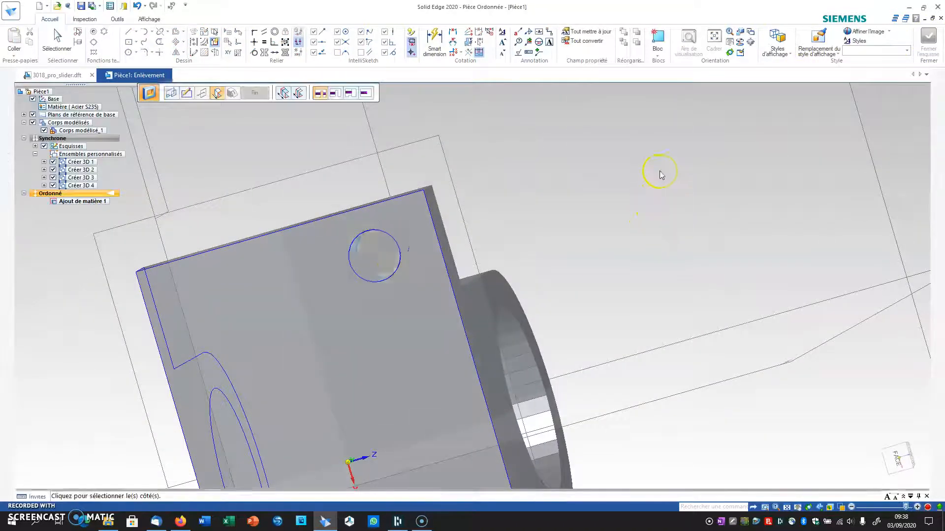
click(660, 169)
middle_drag(551, 200, 772, 125)
scroll(268, 276, up, 5)
scroll(583, 205, up, 6)
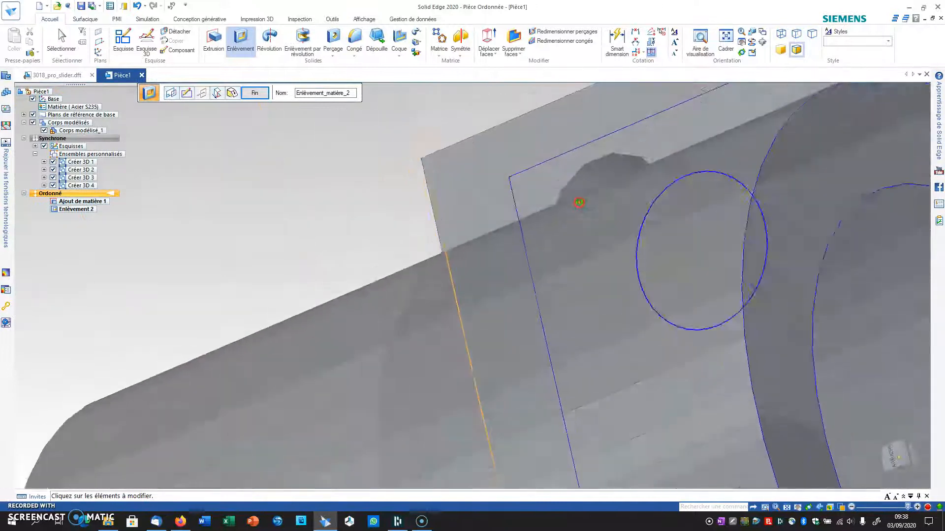
scroll(581, 181, down, 8)
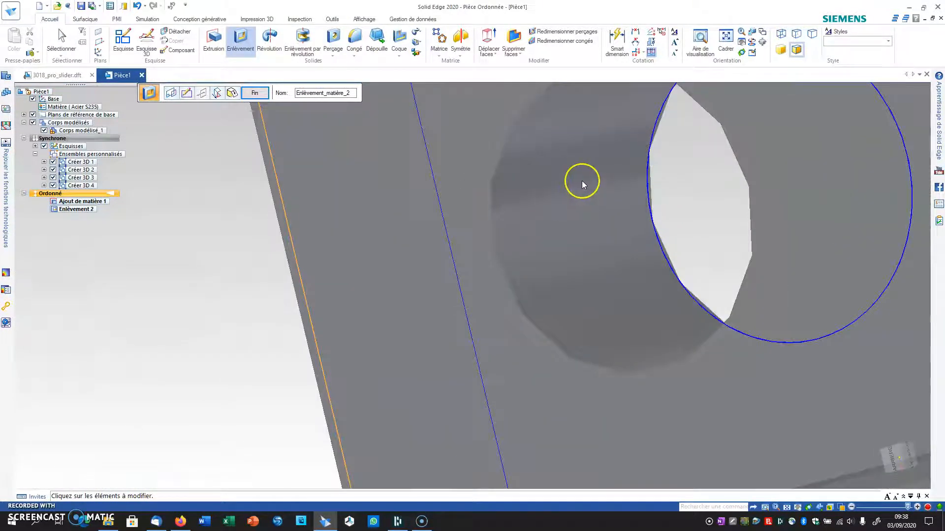
scroll(699, 269, up, 6)
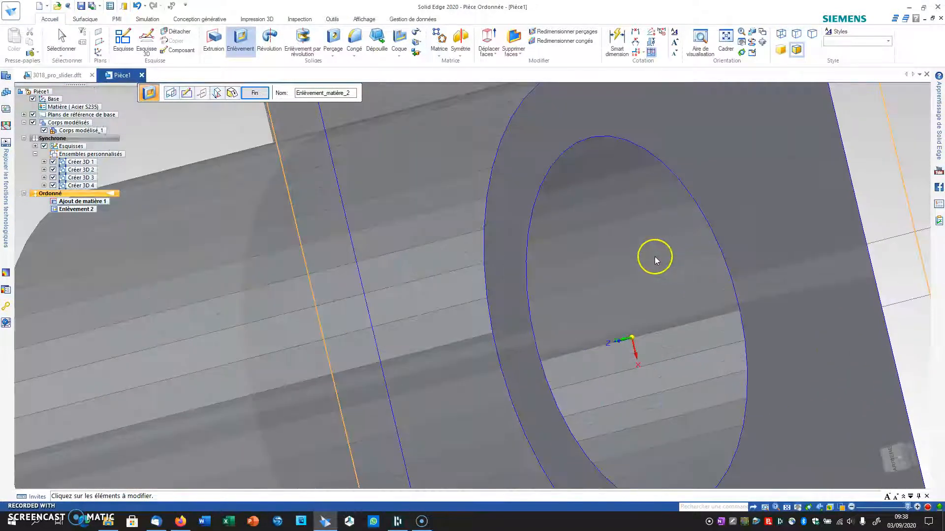
middle_drag(642, 274, 614, 256)
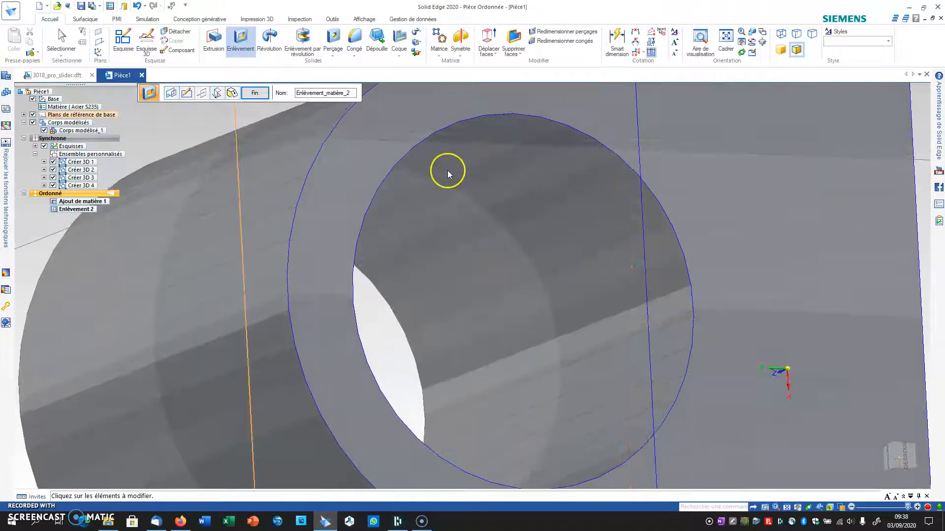
click(254, 94)
middle_drag(327, 173, 443, 132)
shift+middle_drag(380, 181, 543, 149)
click(286, 111)
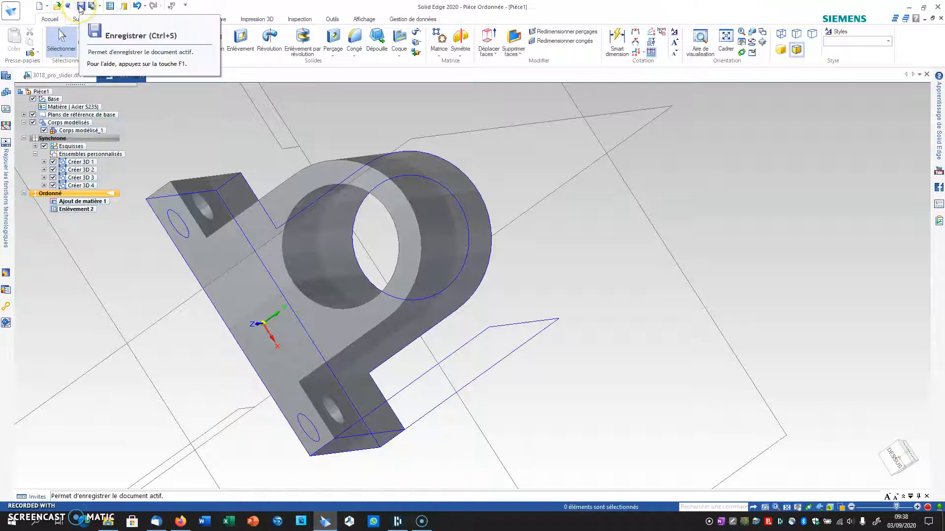
click(421, 523)
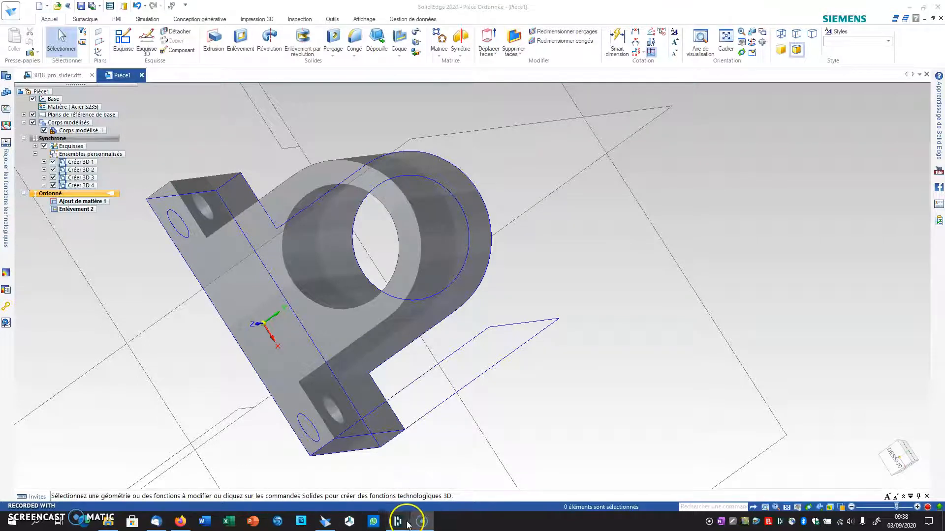